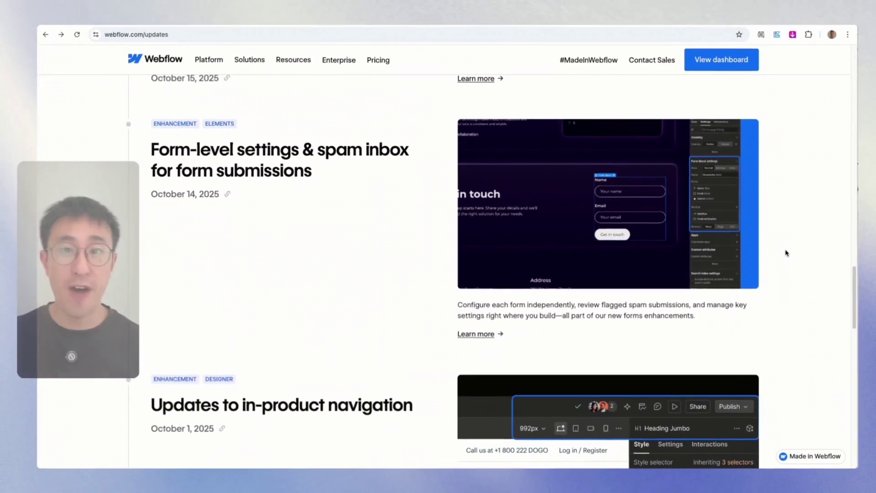
Scroll up the updates page to the October 16 'Faster site loading in your dashboard' entry
scroll(786, 253, up, 3)
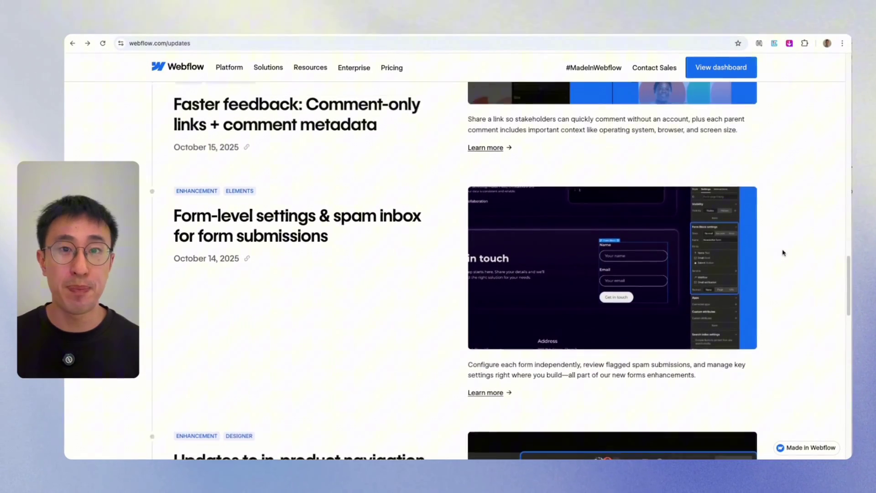
scroll(784, 252, up, 4)
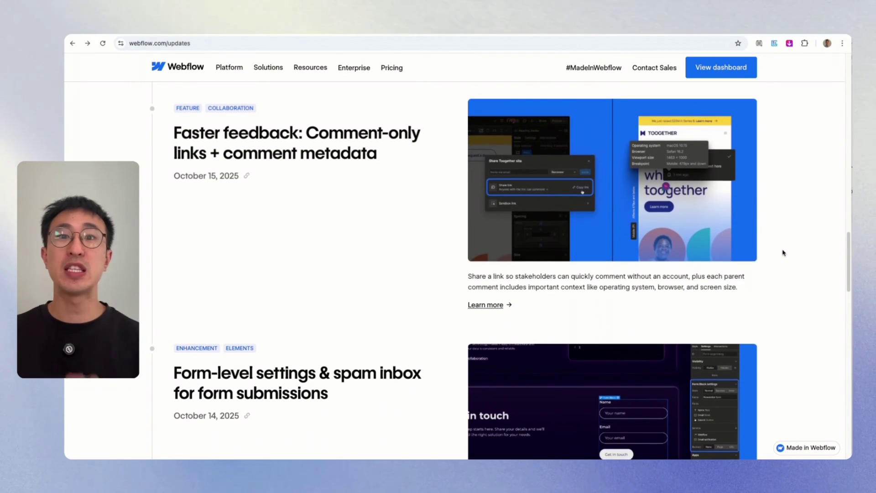
scroll(783, 252, up, 2)
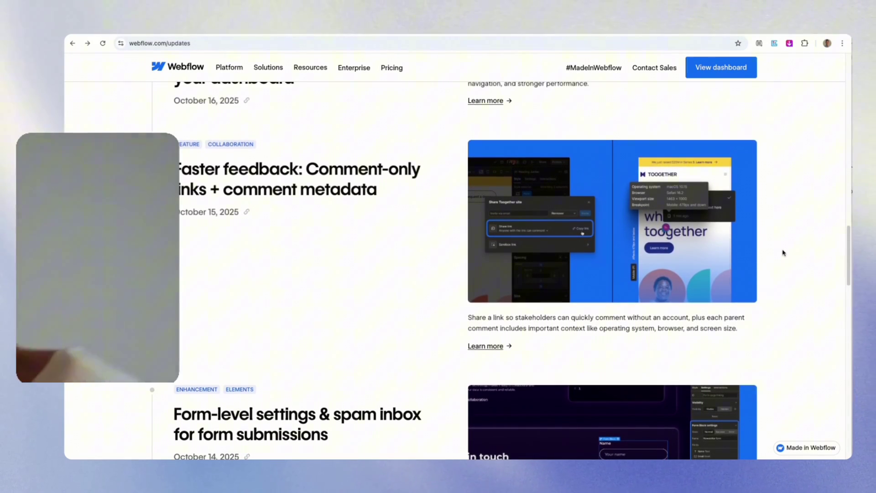
scroll(783, 252, up, 5)
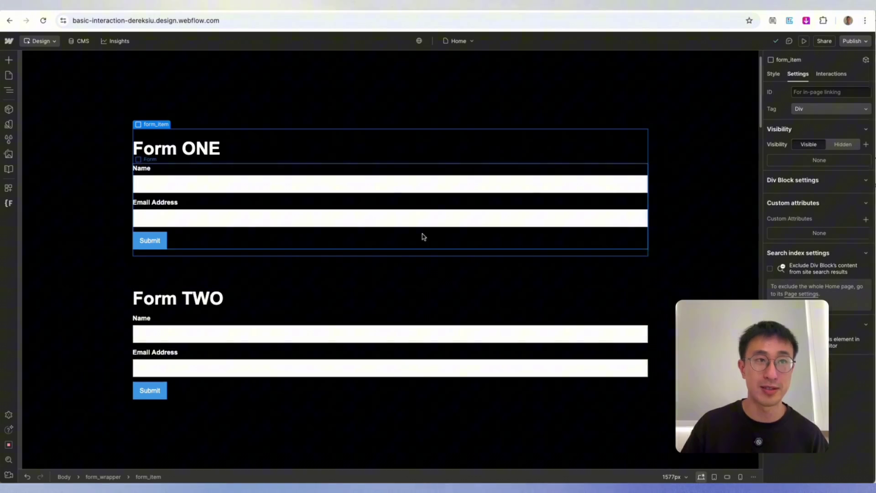
Add another recipient e-mail address to Form ONE's email notifications and apply the change
click(409, 217)
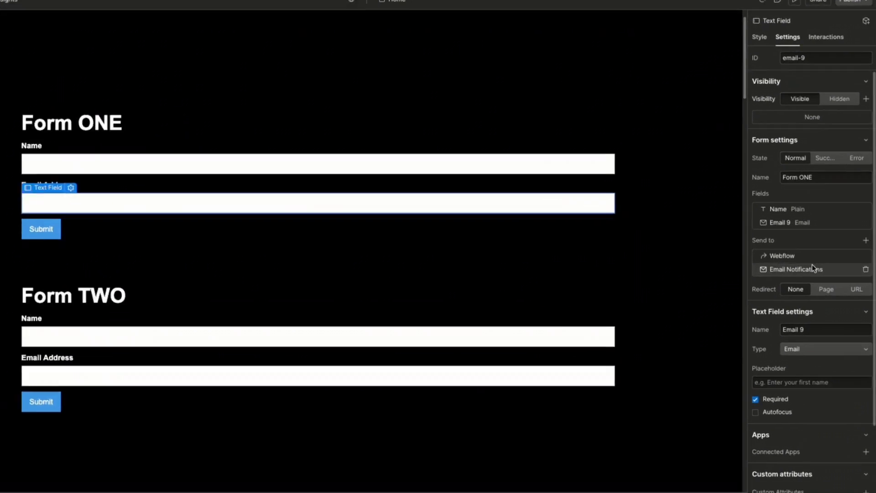
click(817, 276)
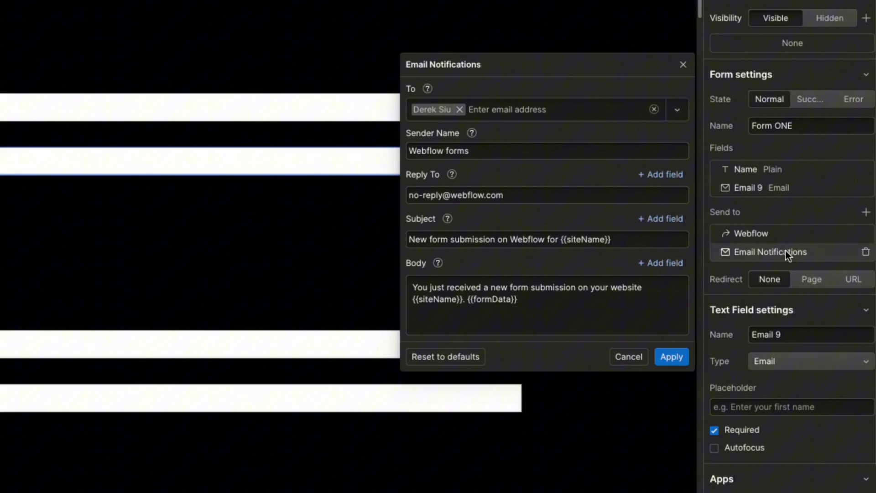
click(513, 110)
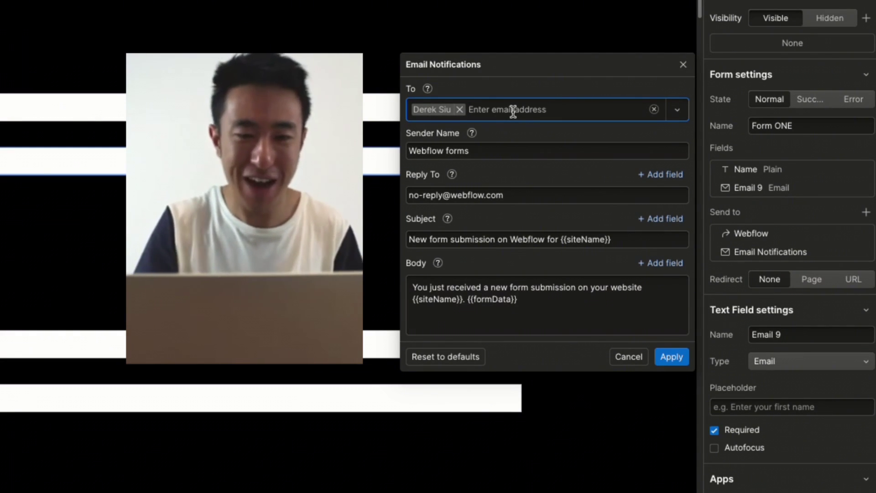
click(513, 110)
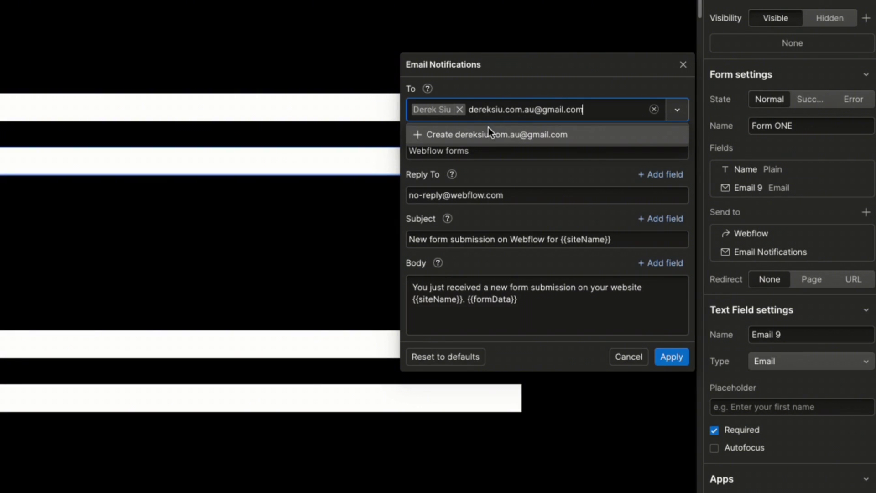
click(488, 133)
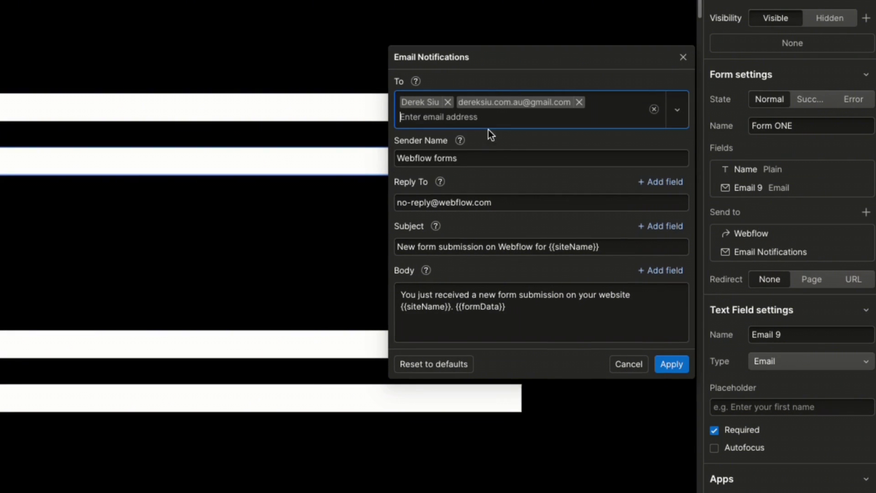
click(661, 366)
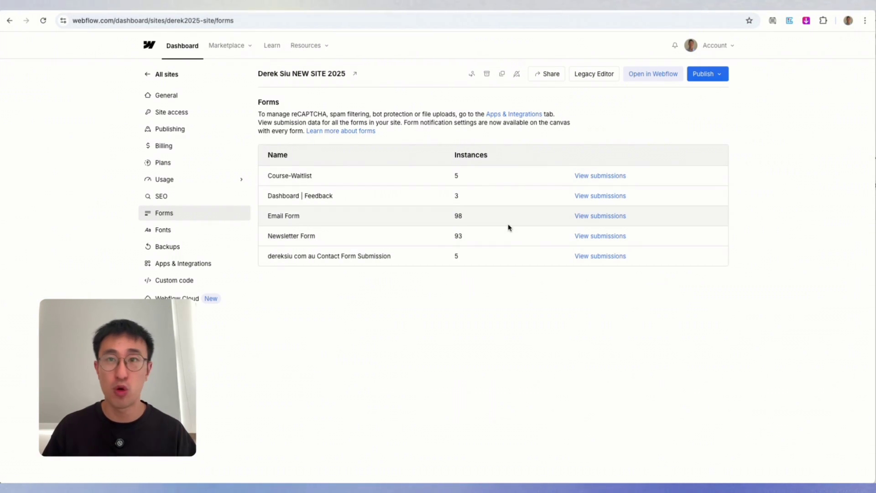
Check the Newsletter Form's submissions and Spam inbox, both empty, then open the Designer
click(590, 237)
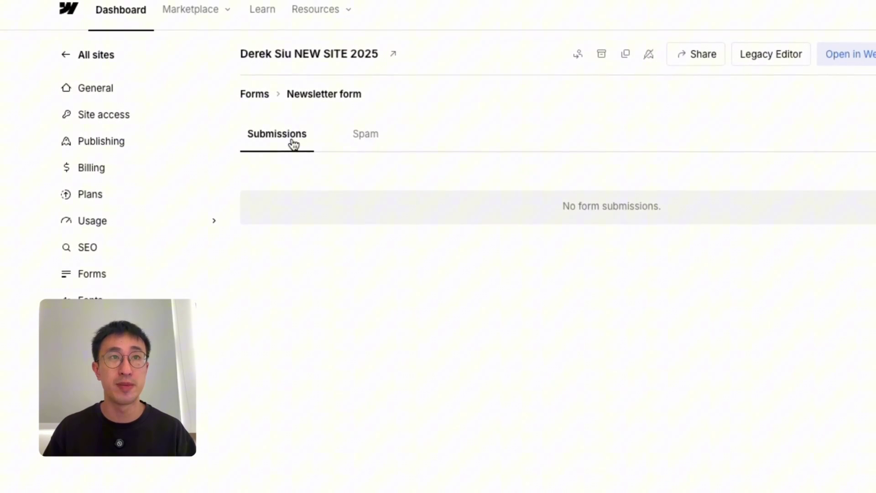
click(353, 139)
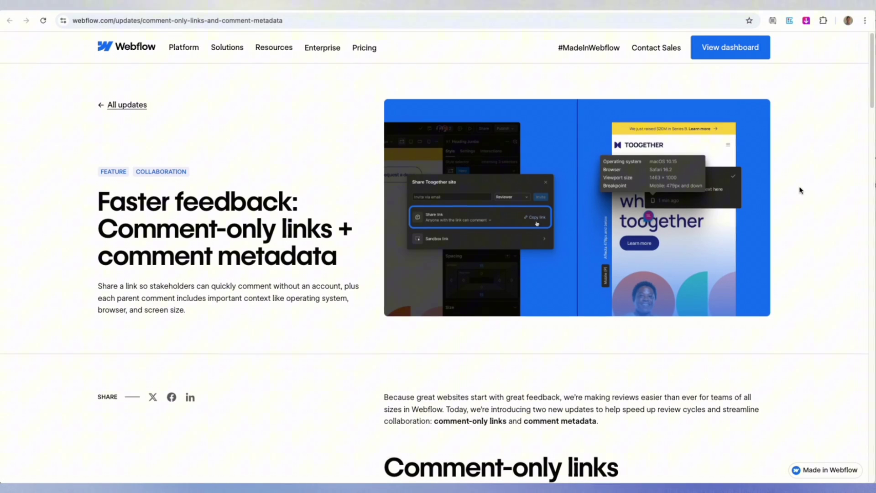
scroll(800, 190, down, 3)
scroll(800, 191, down, 5)
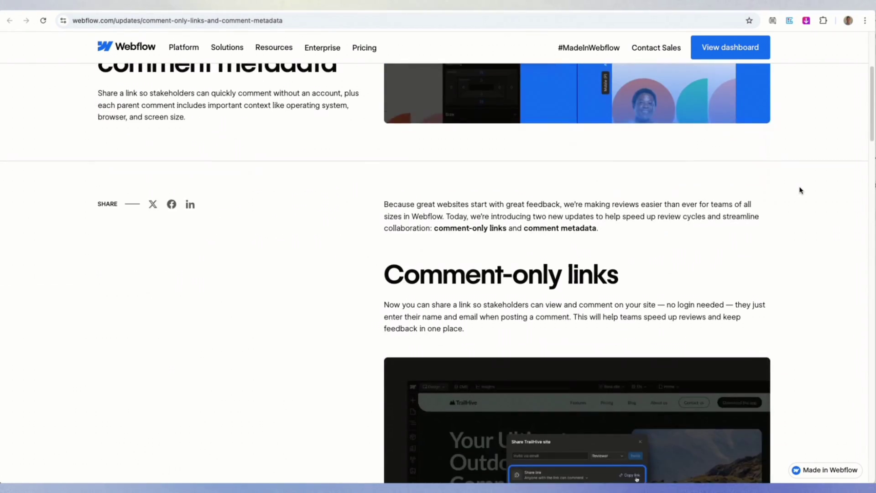
click(595, 14)
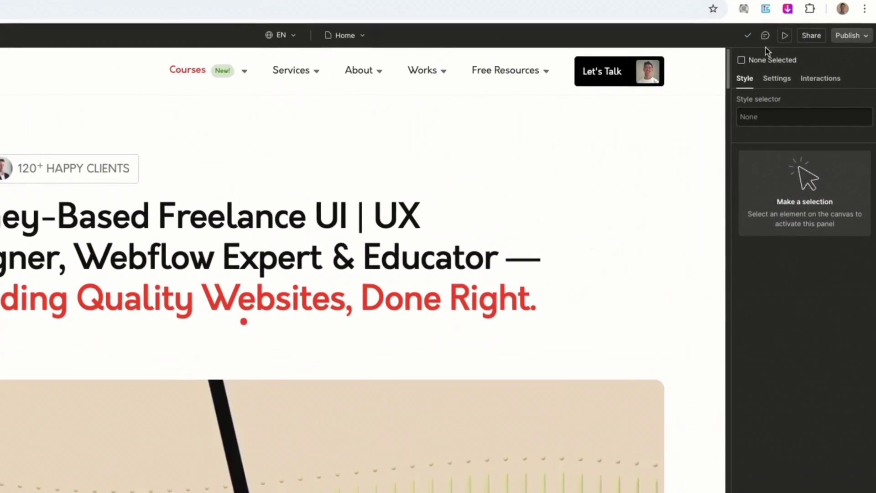
Show the site's comments and open the Test Comment thread pinned on the hero heading
click(789, 41)
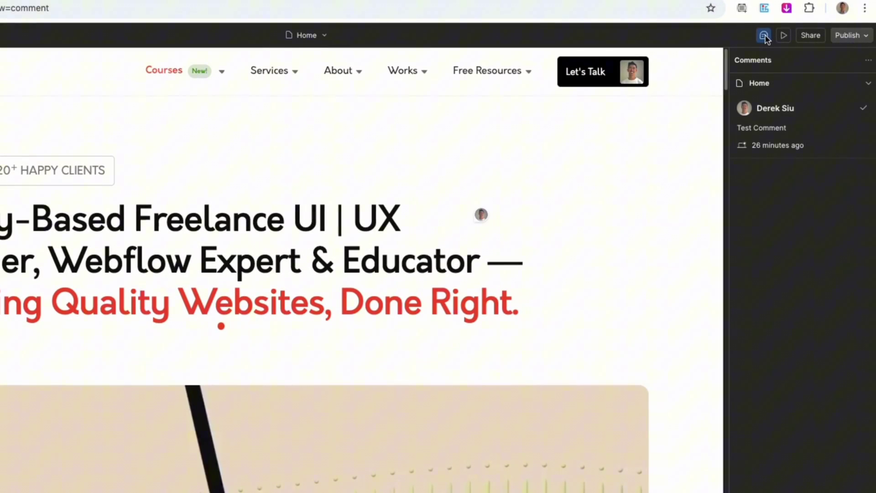
click(483, 213)
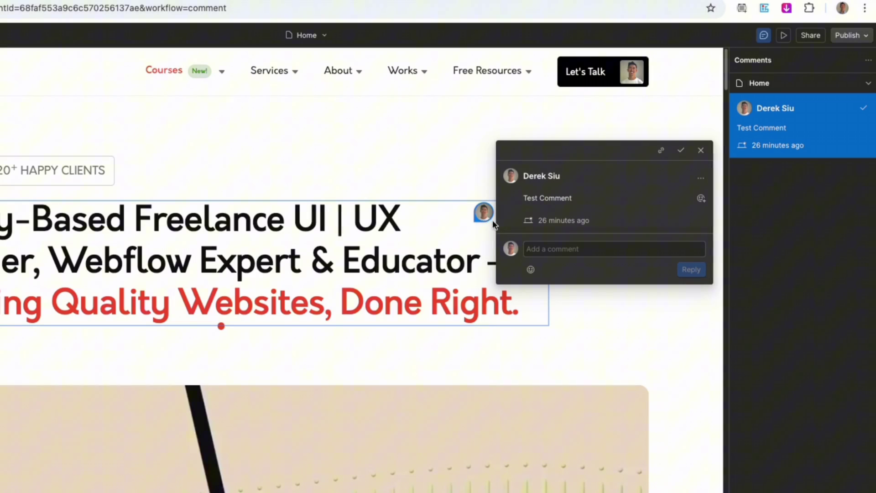
mouse_move(528, 223)
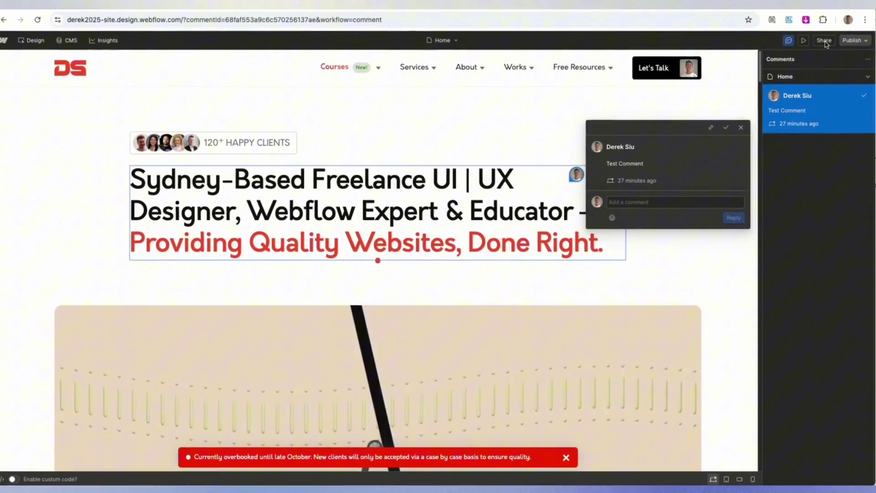
Keep the share link set to 'Anyone with the link can comment' and copy it
click(820, 36)
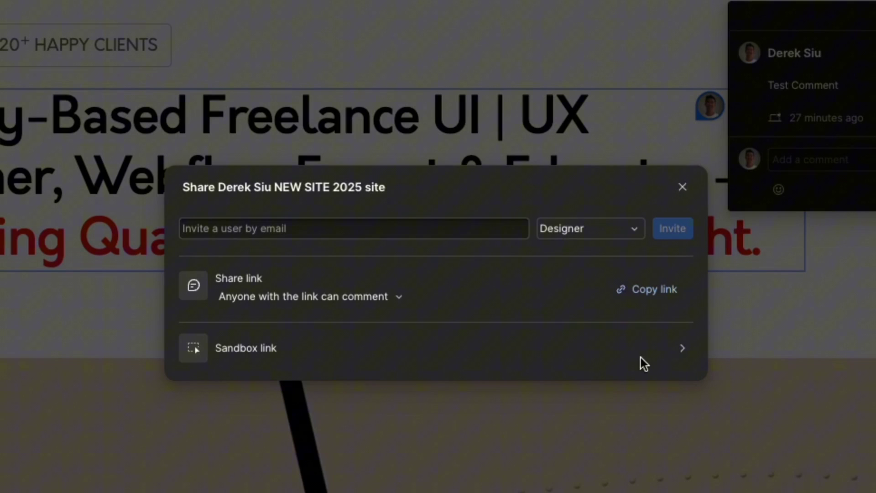
click(331, 301)
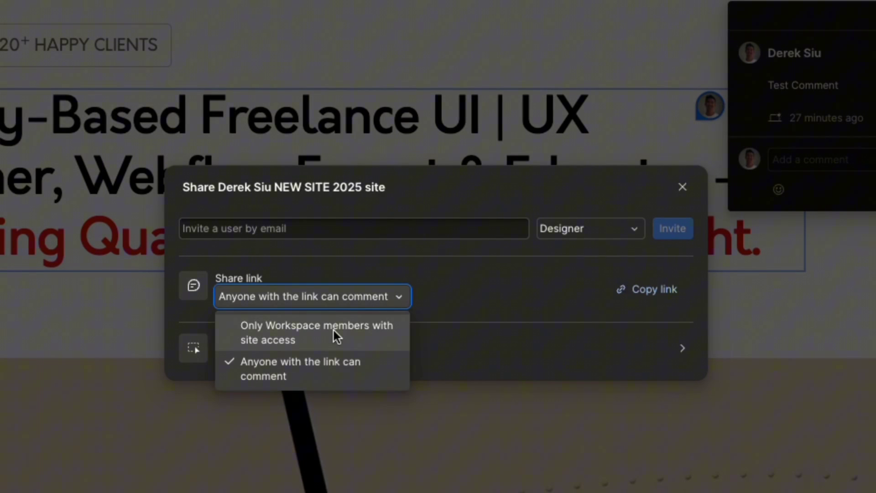
click(331, 375)
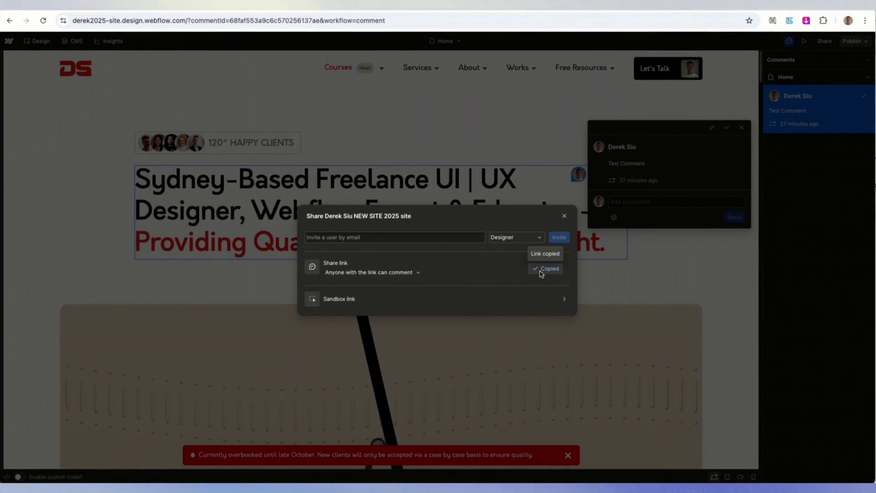
Open the copied comment share link in a private browsing window
key(ctrl+shift+n)
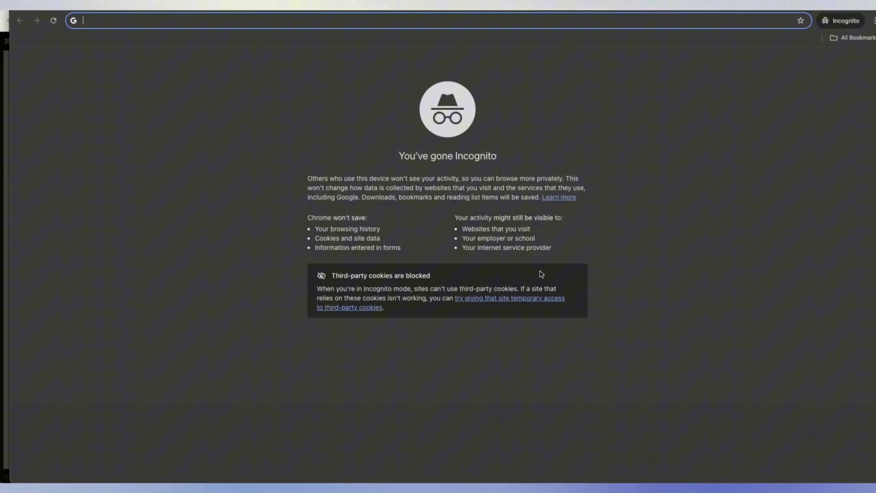
key(ctrl+v)
key(Return)
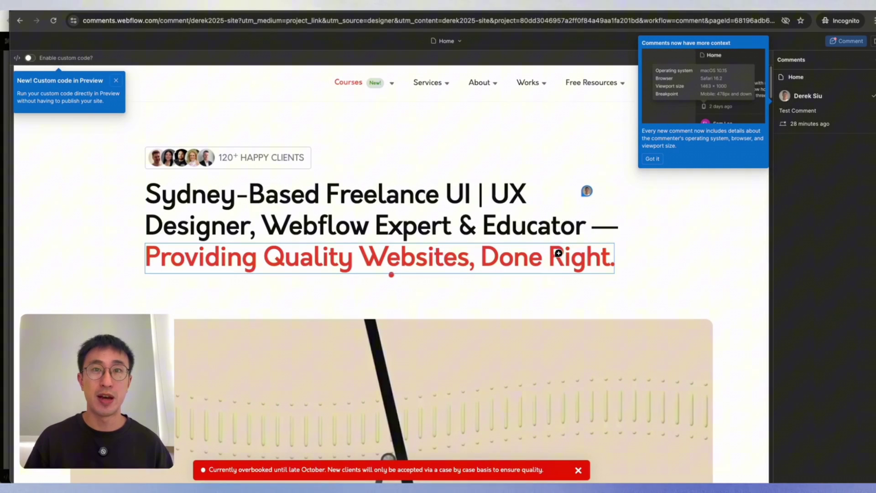
Post a comment on the hero image, triggering the sign-in prompt's name and email validation
scroll(558, 250, down, 3)
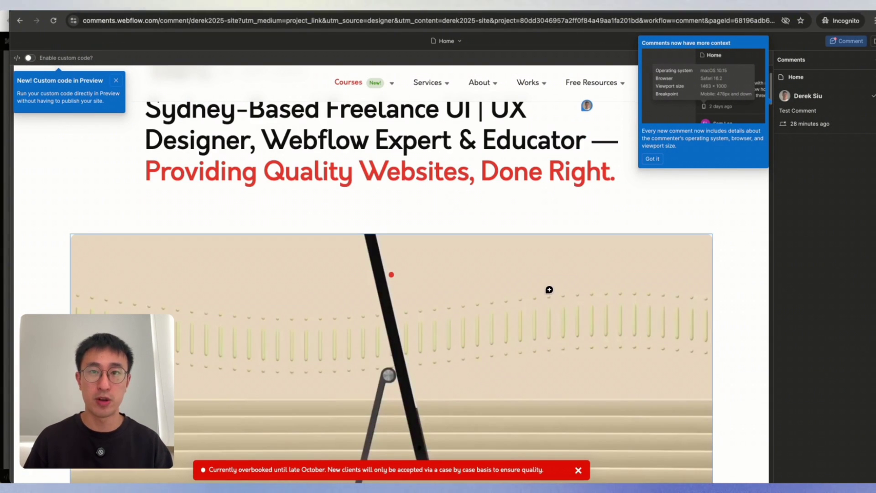
click(550, 290)
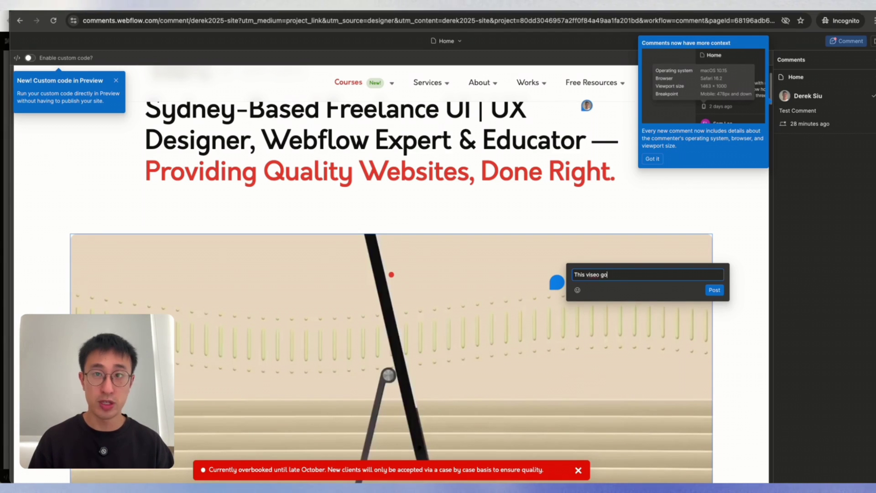
click(714, 290)
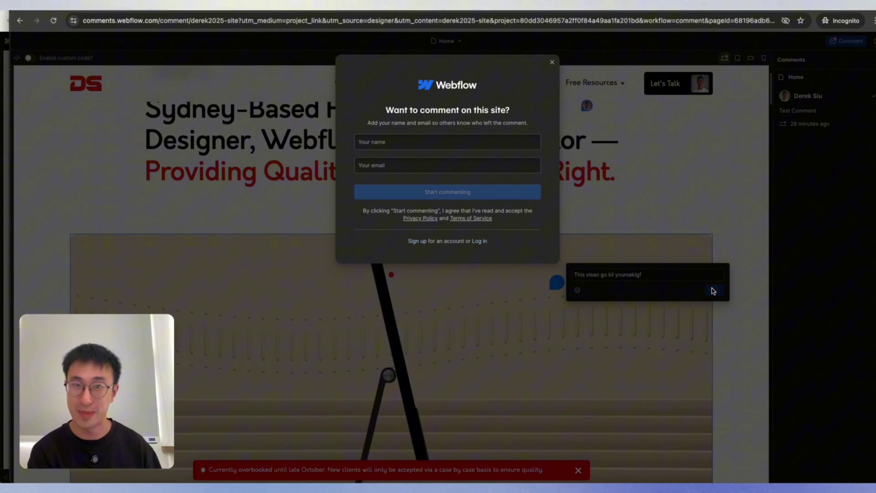
click(461, 141)
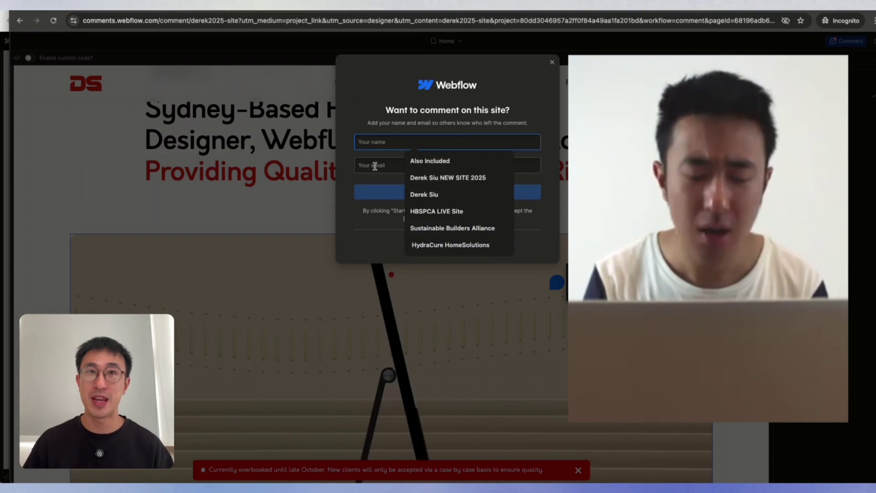
key(Tab)
click(382, 120)
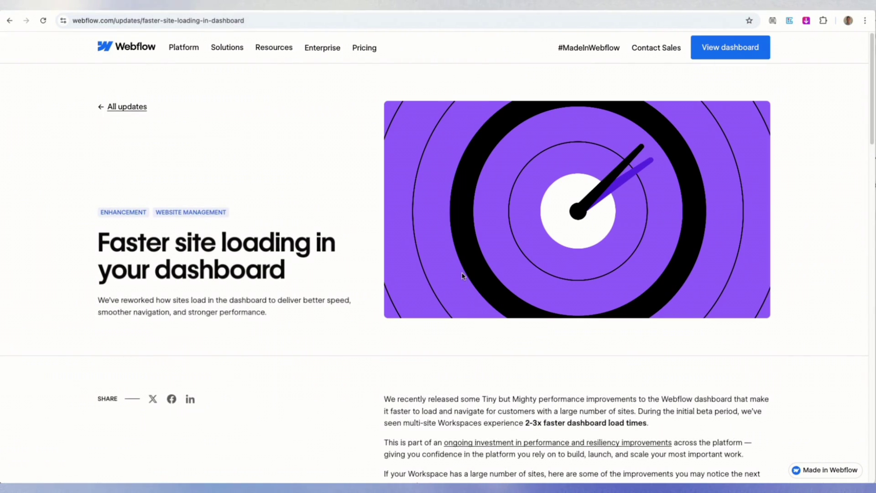
Scroll the 'Faster site loading' article down to its list of dashboard improvements
scroll(462, 275, down, 2)
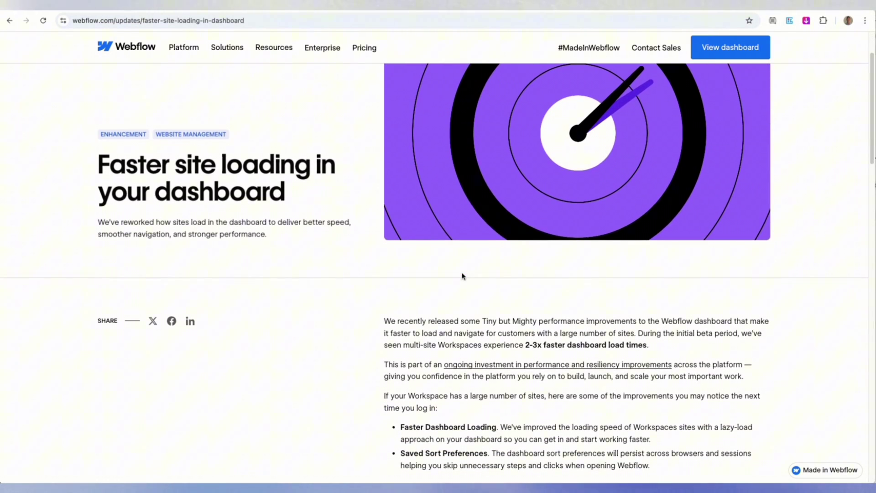
scroll(462, 276, down, 1)
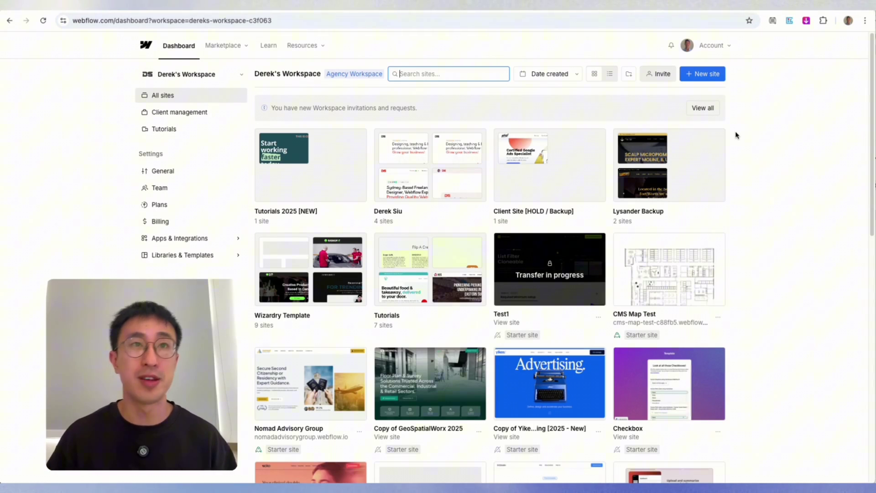
Browse the workspace's site grid and the workspace dropdown list, then close it
scroll(738, 179, down, 20)
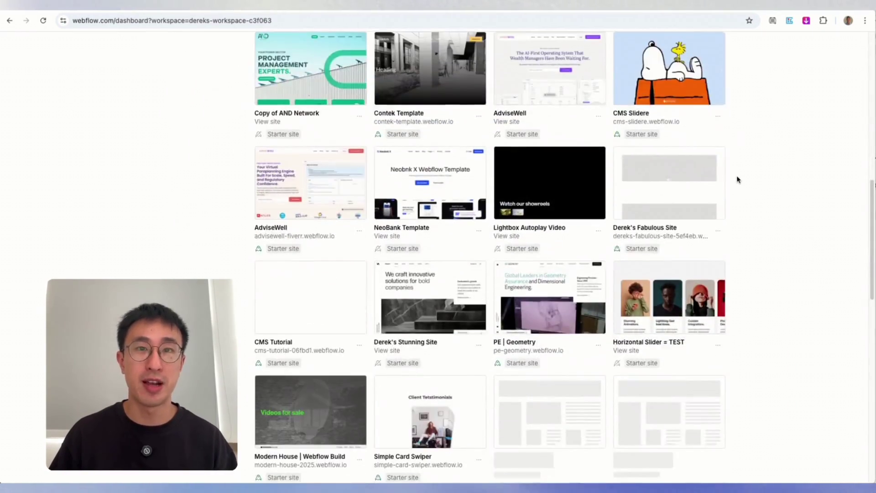
scroll(738, 179, down, 20)
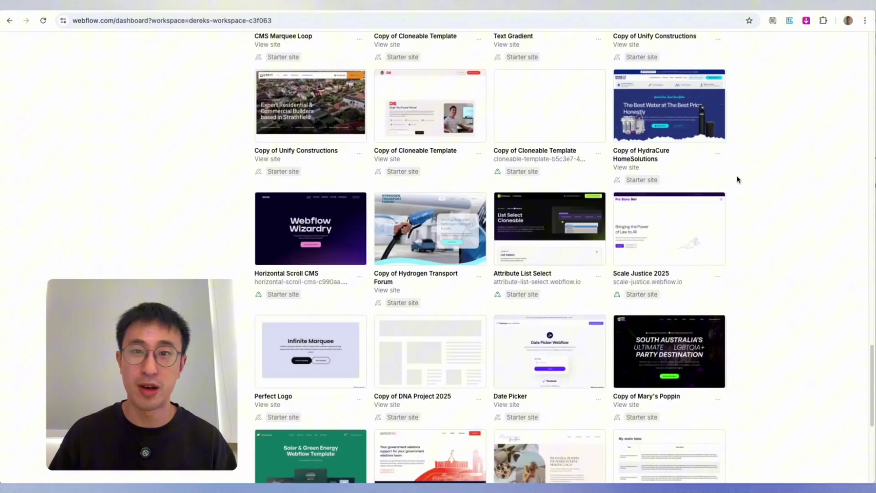
scroll(738, 179, down, 15)
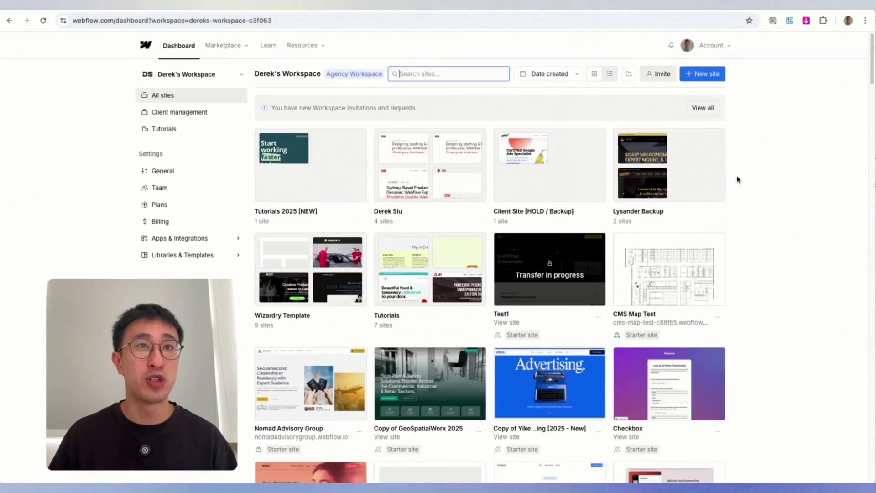
click(226, 74)
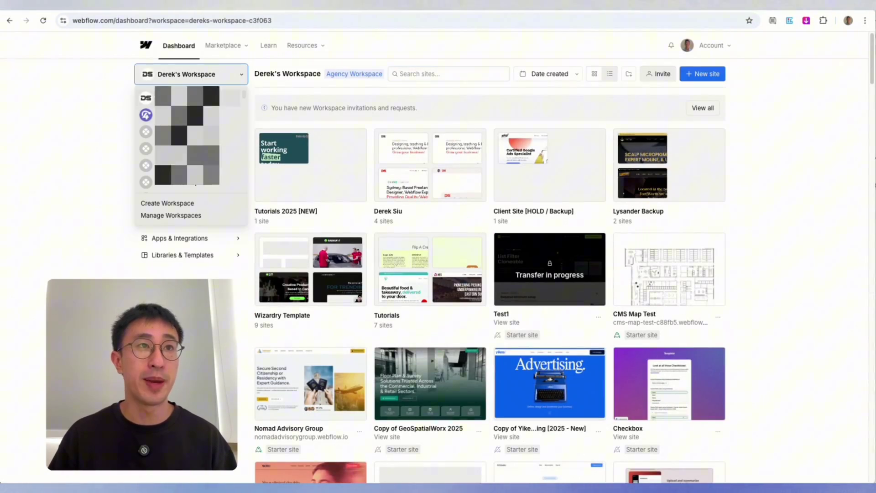
scroll(228, 133, down, 5)
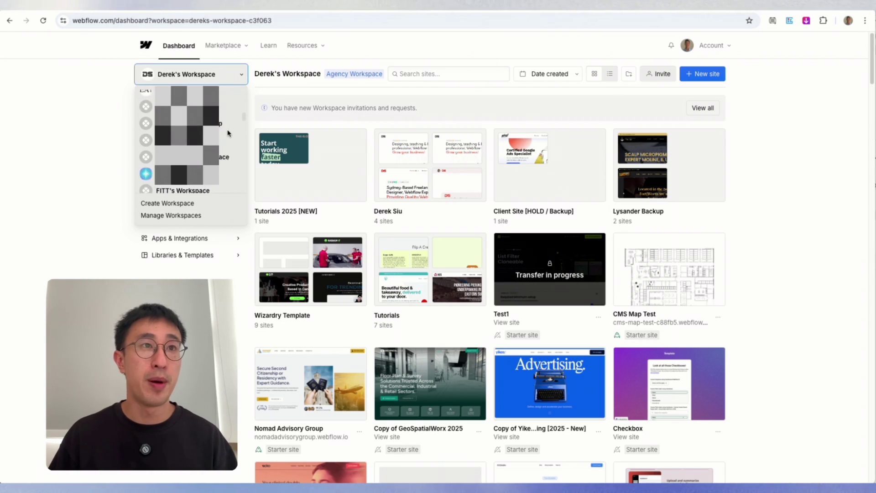
scroll(228, 133, down, 4)
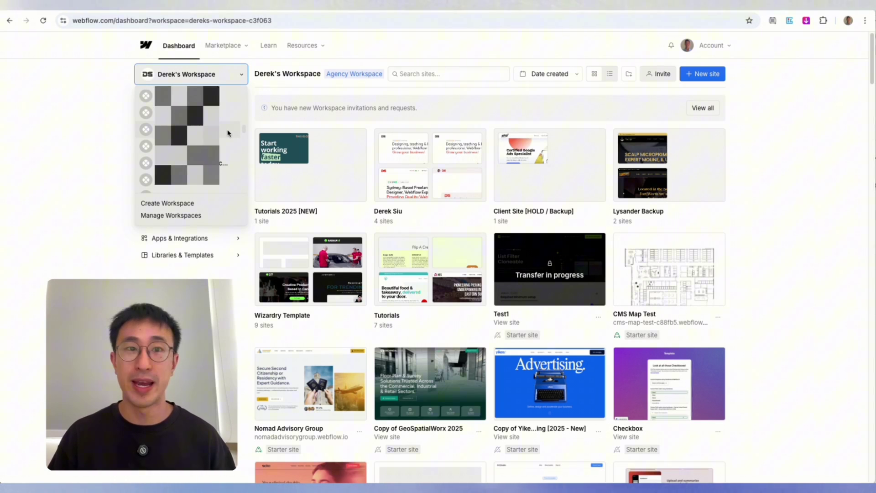
key(Escape)
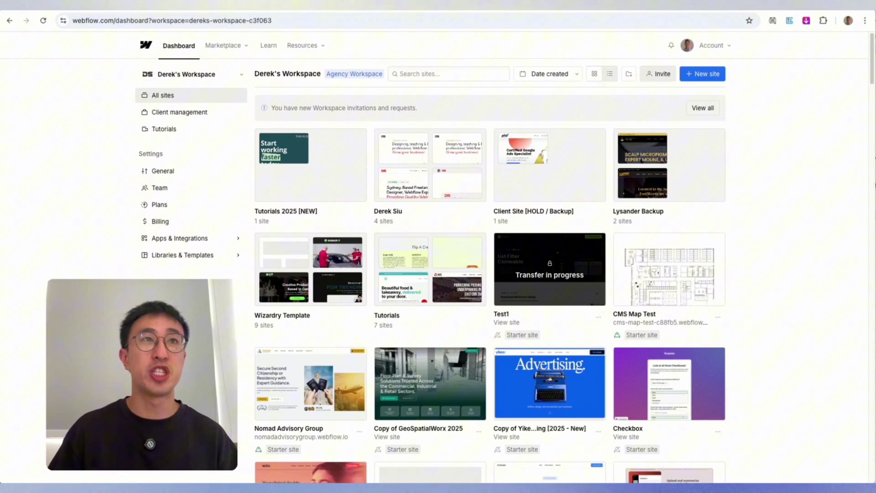
Return to the faster dashboard loading article and scroll down toward the roadmap blog post
click(181, 11)
scroll(545, 284, down, 2)
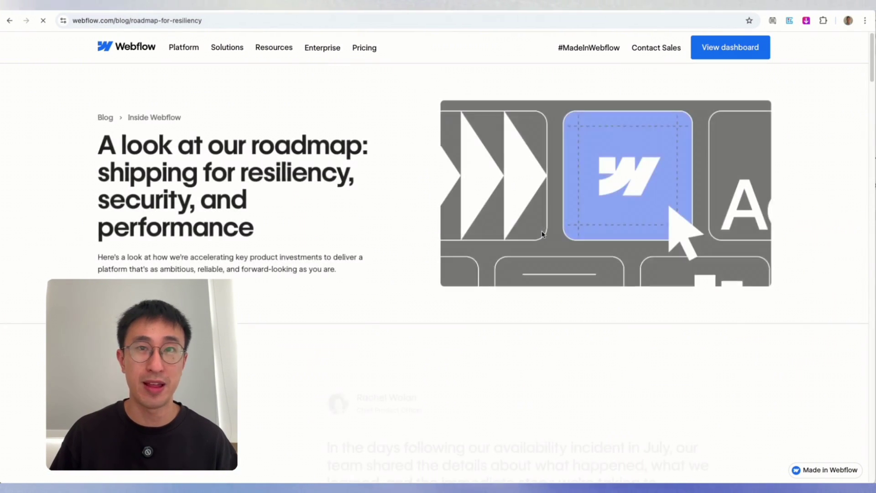
scroll(543, 234, down, 2)
scroll(542, 235, down, 4)
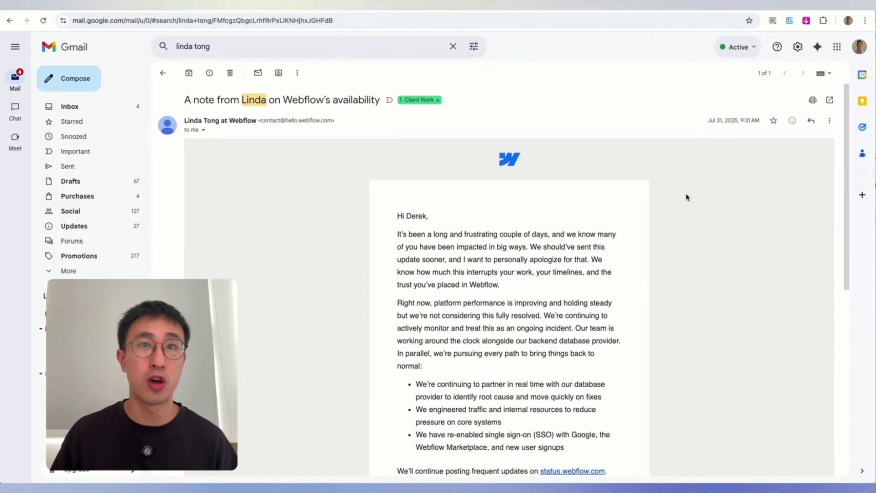
scroll(687, 197, down, 1)
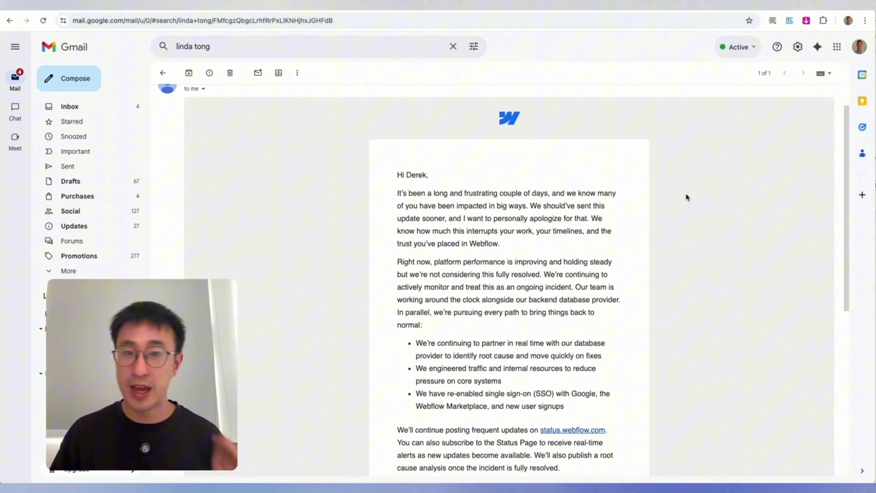
scroll(687, 197, down, 2)
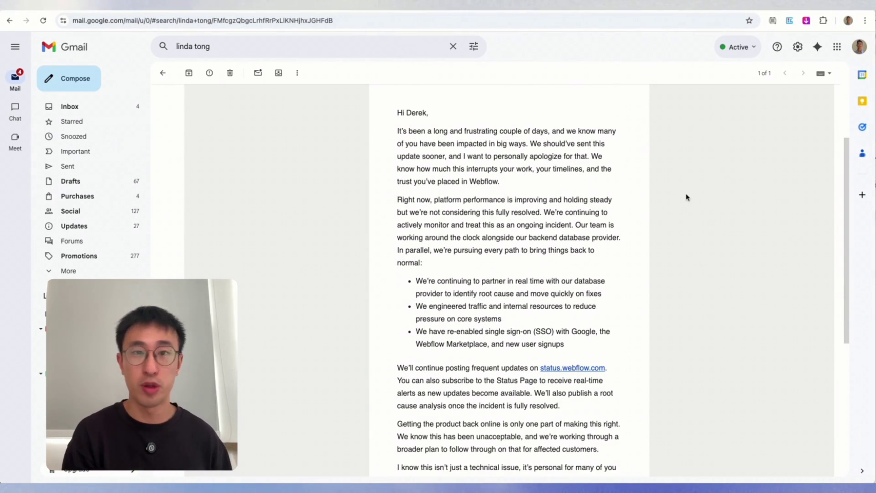
scroll(683, 200, down, 2)
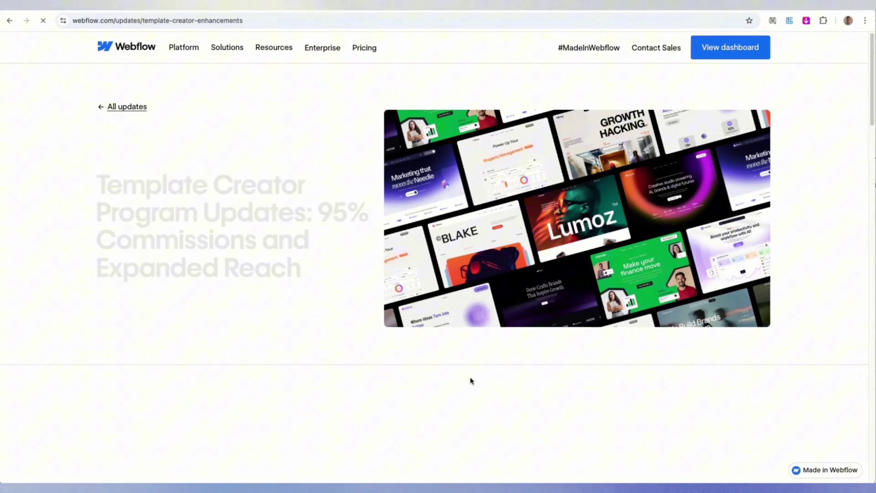
Scroll through the template creator article, then back up to the Increased commissions section
scroll(402, 297, down, 2)
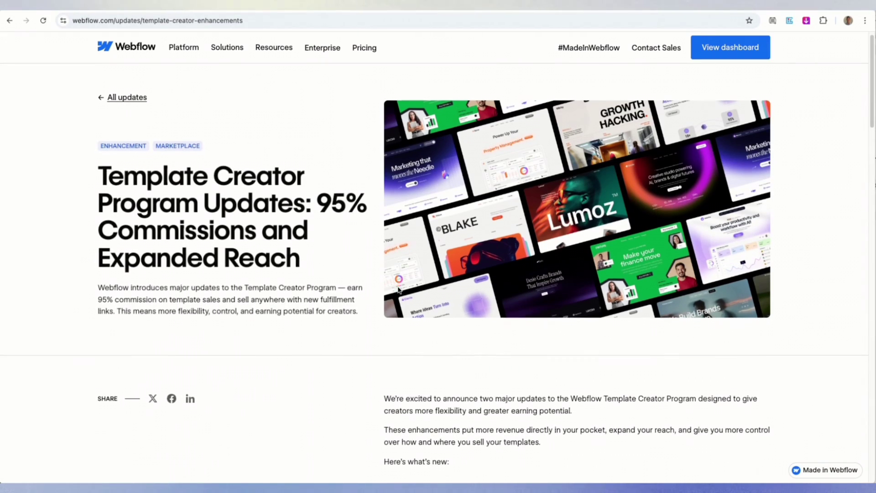
scroll(398, 290, down, 5)
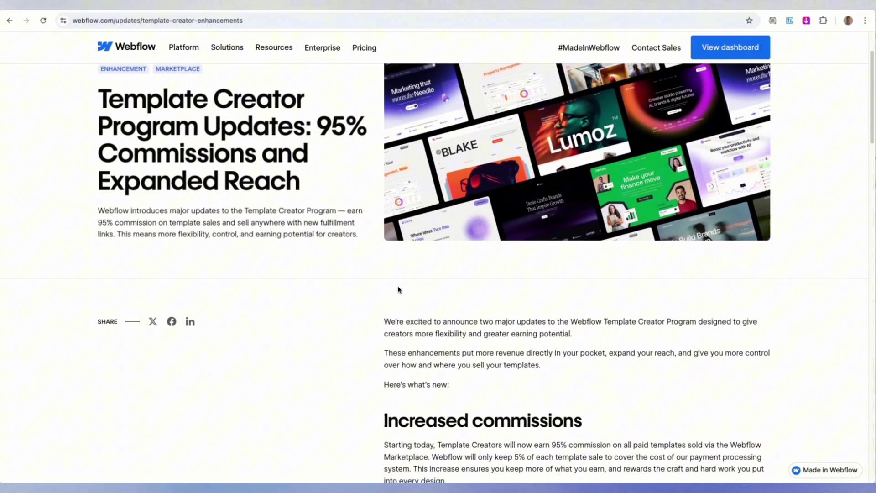
scroll(398, 290, down, 3)
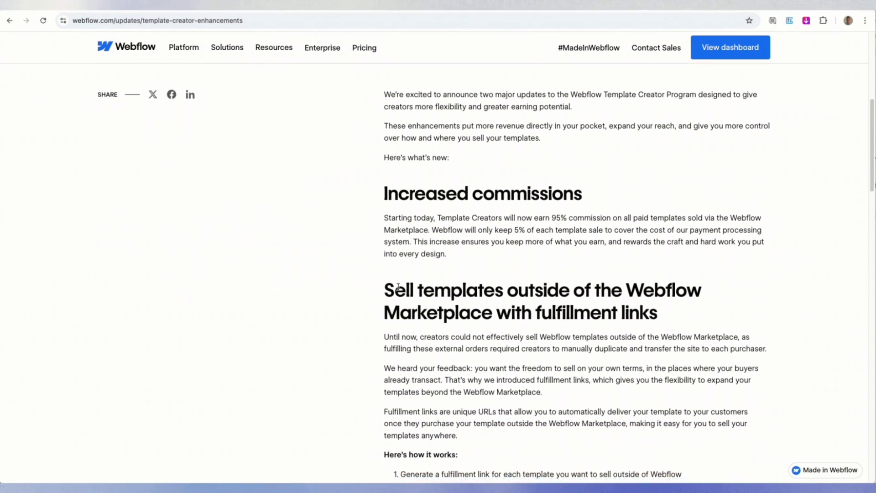
scroll(398, 287, down, 1)
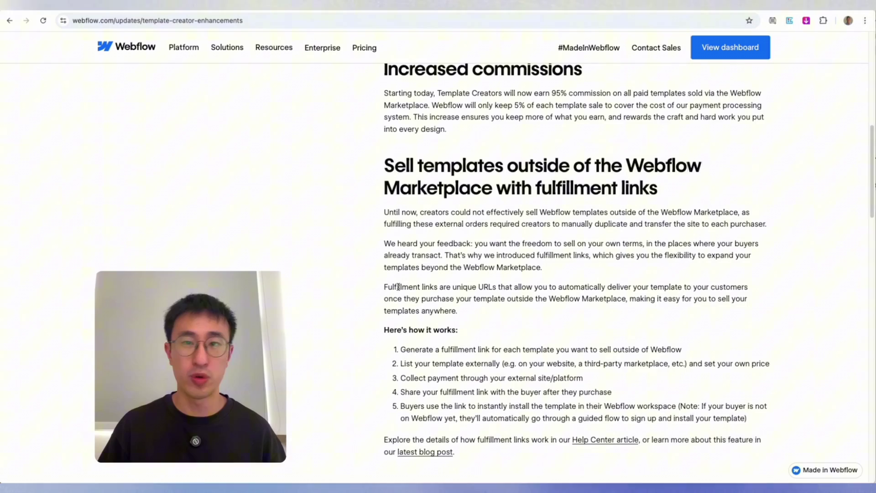
scroll(398, 287, down, 2)
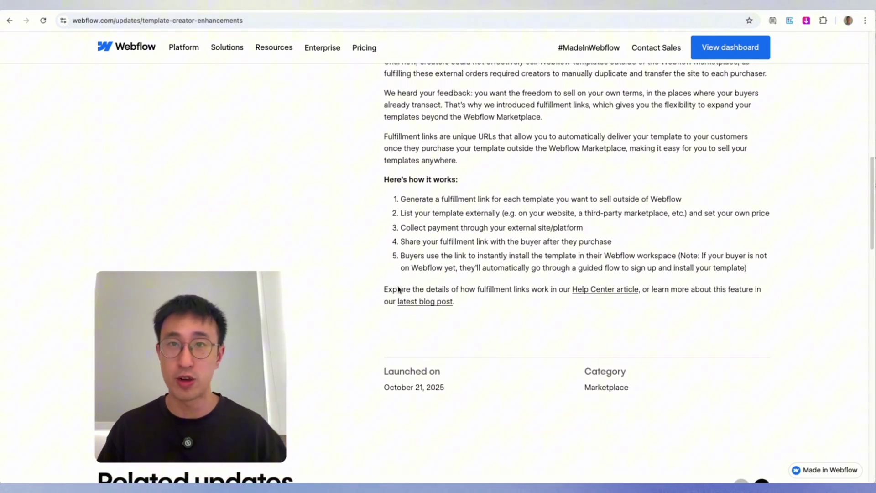
scroll(398, 290, up, 8)
scroll(398, 290, up, 2)
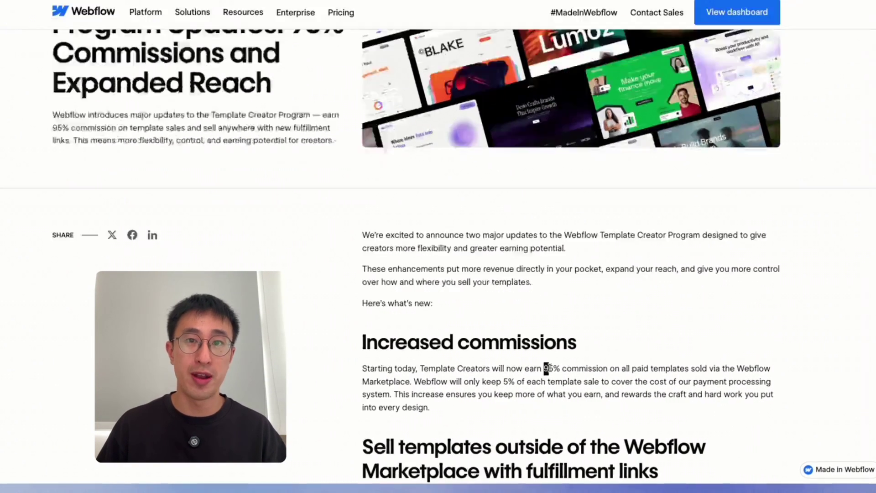
Highlight '95% commission' in the Increased commissions paragraph, then scroll to the fulfillment links section
drag(554, 376, 612, 376)
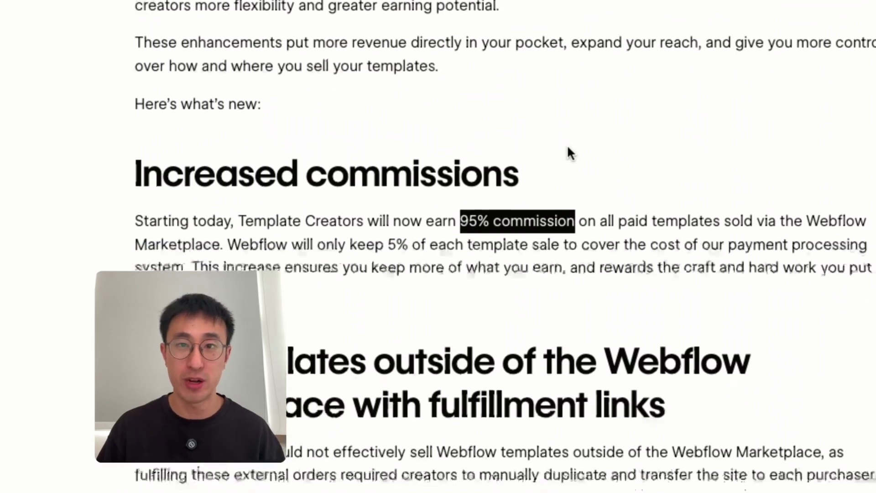
scroll(568, 153, down, 2)
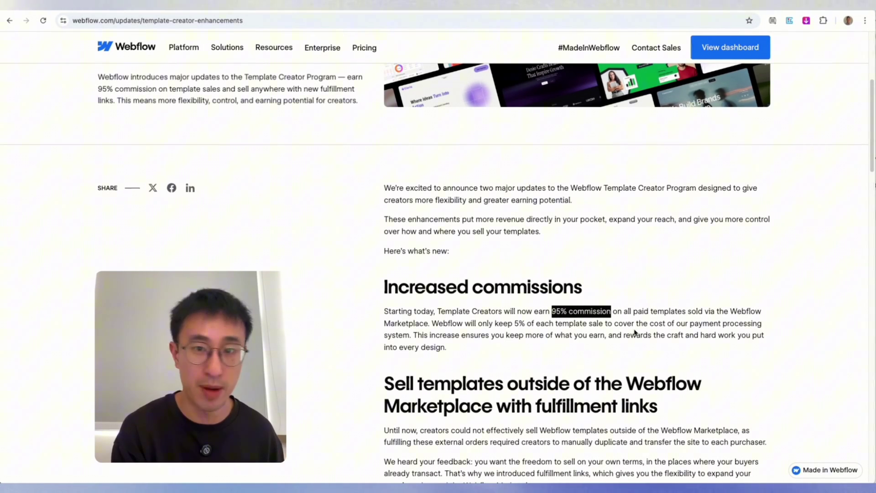
scroll(634, 331, down, 3)
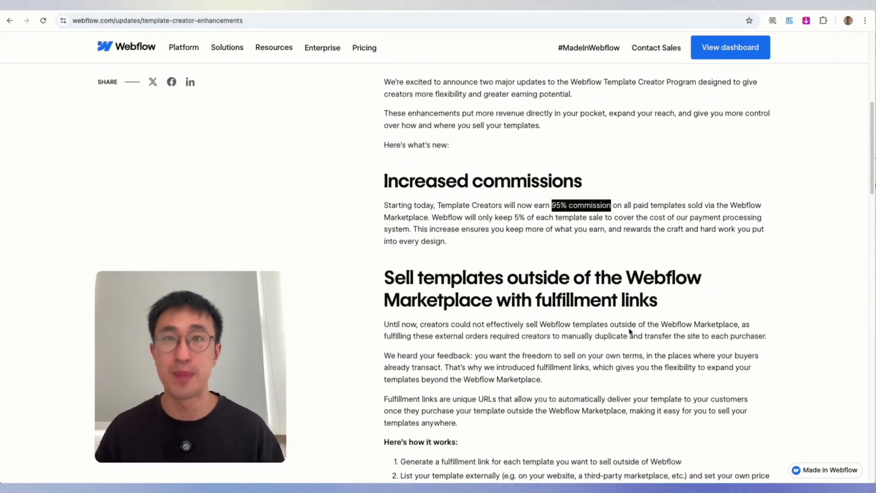
In a new tab, browse the webflow.com/templates marketplace down to Popular template categories
key(ctrl+t)
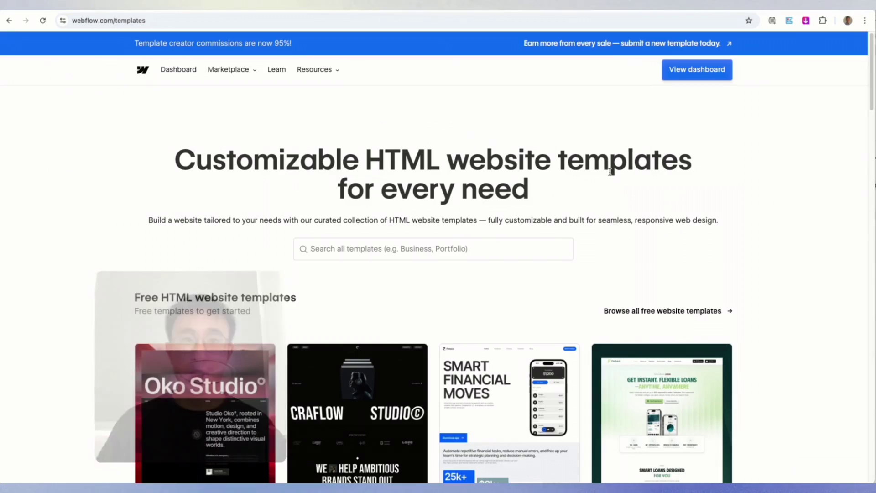
scroll(610, 172, down, 1)
scroll(433, 274, down, 4)
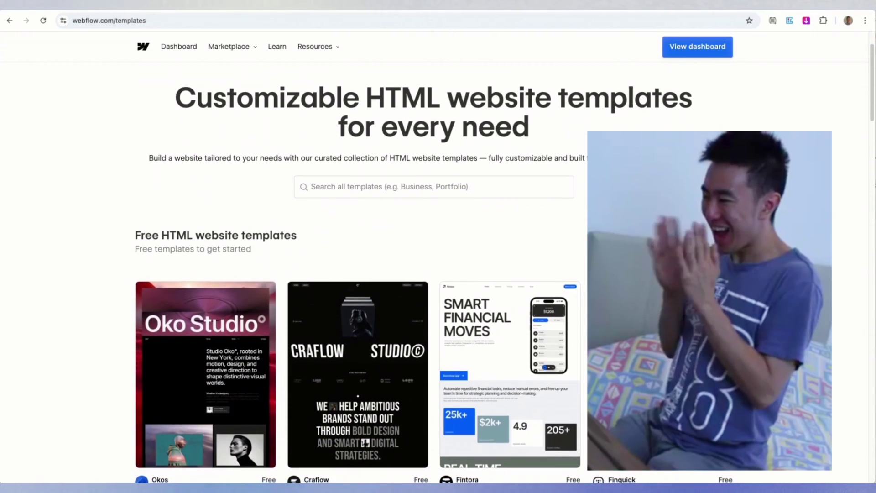
scroll(322, 65, down, 7)
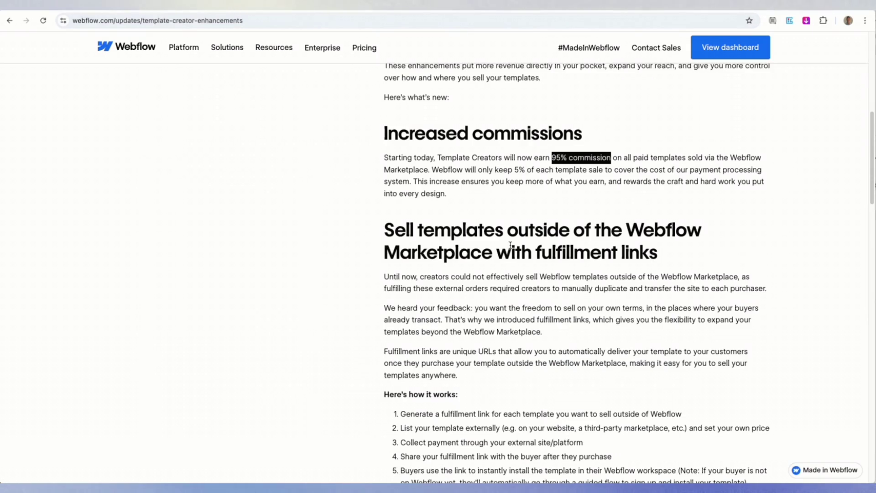
scroll(513, 246, down, 2)
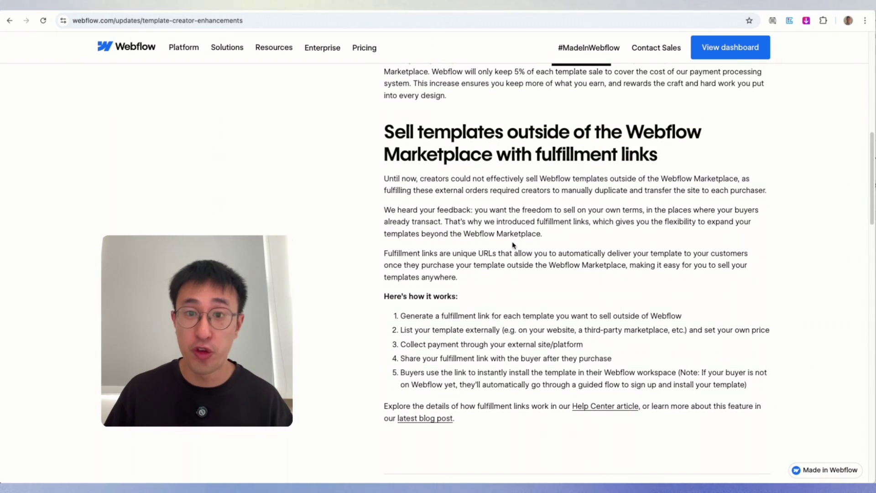
Highlight the first 'Here's how it works' fulfillment-link step, then scroll back up the article
triple_click(467, 315)
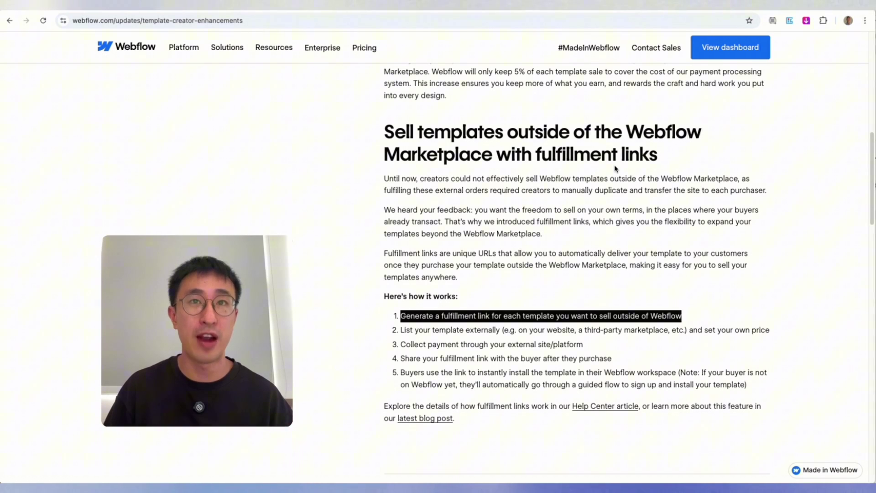
scroll(615, 169, up, 12)
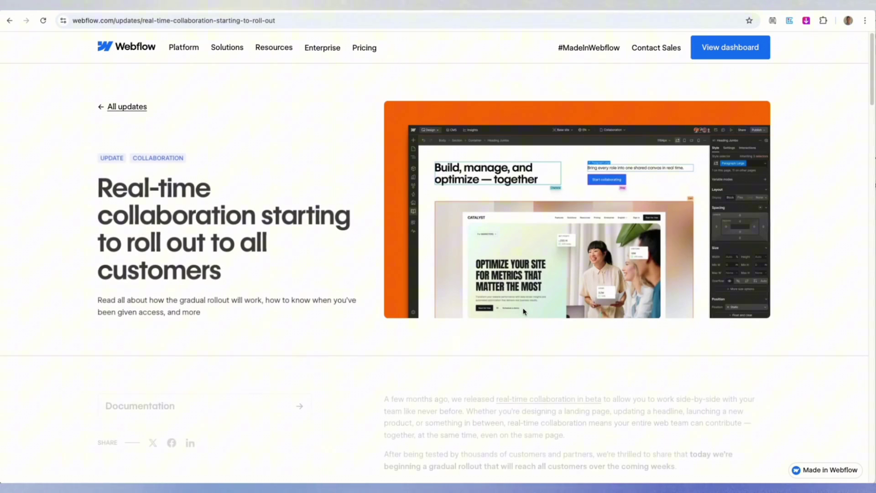
Scroll the real-time collaboration article past its rollout intro to the embedded YouTube video
scroll(524, 312, down, 1)
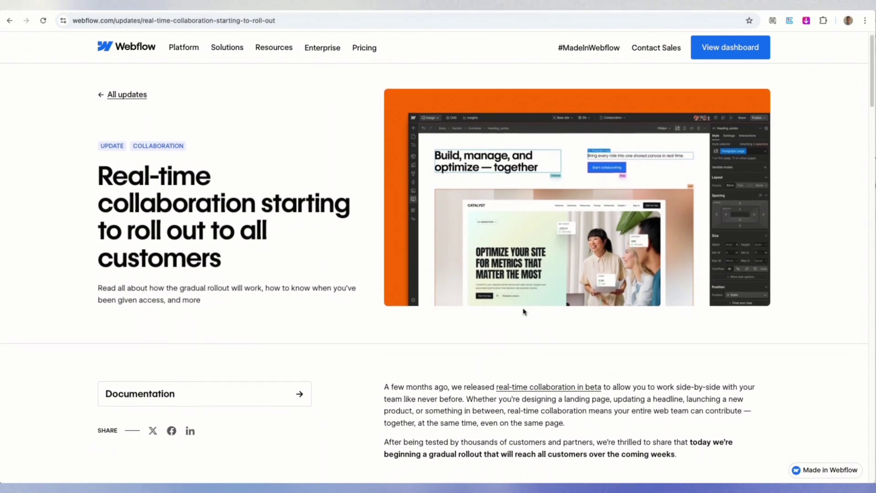
scroll(524, 312, down, 2)
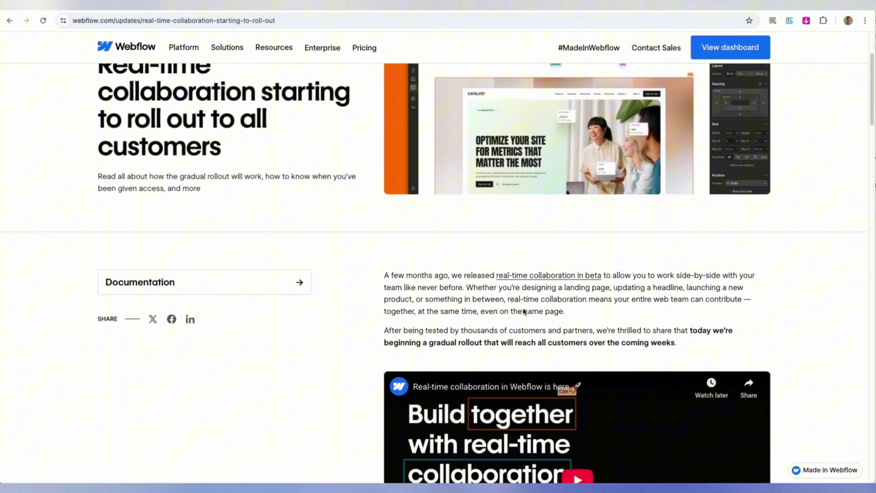
scroll(524, 310, down, 3)
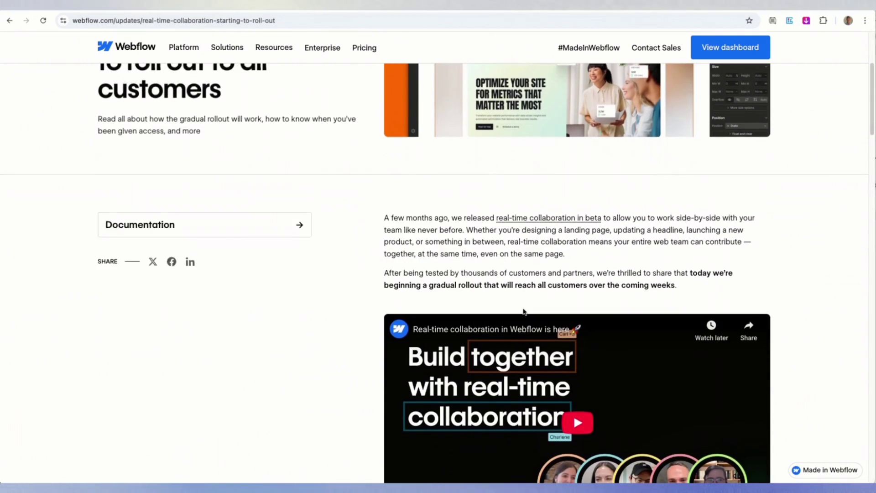
scroll(648, 218, down, 1)
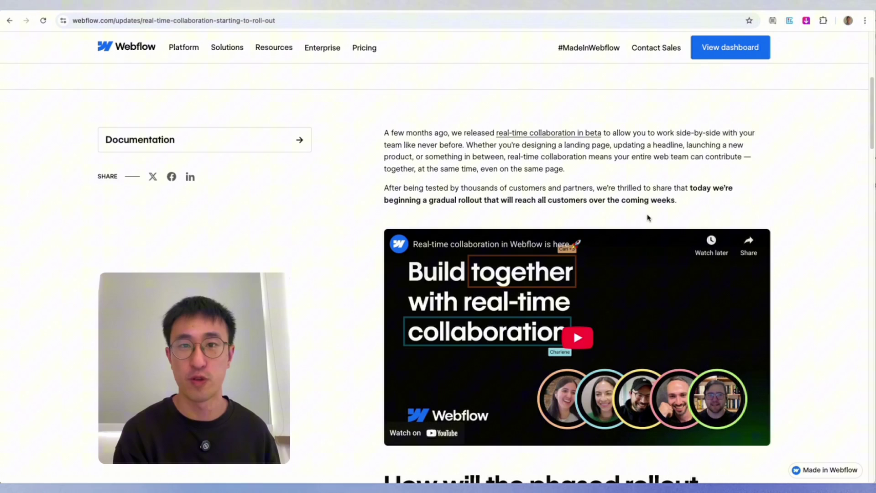
Read past the phased rollout and notification sections to the resources list and October 23, 2025 launch date
scroll(593, 208, down, 3)
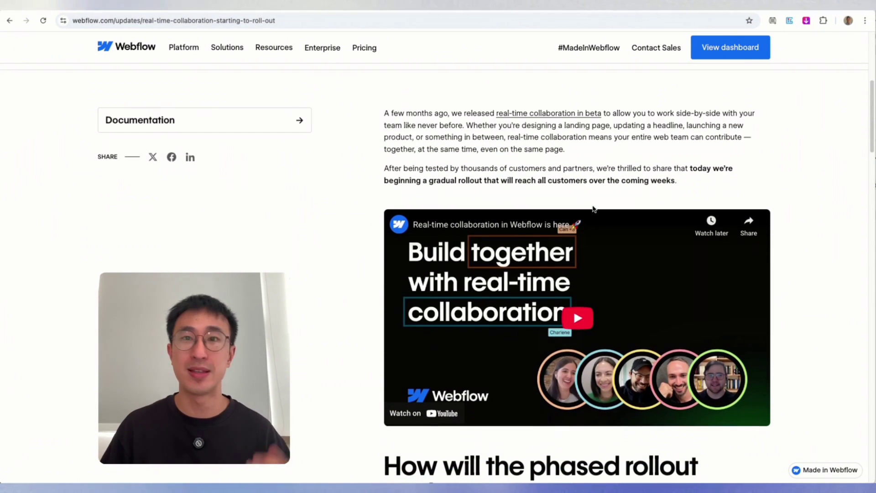
scroll(821, 269, down, 4)
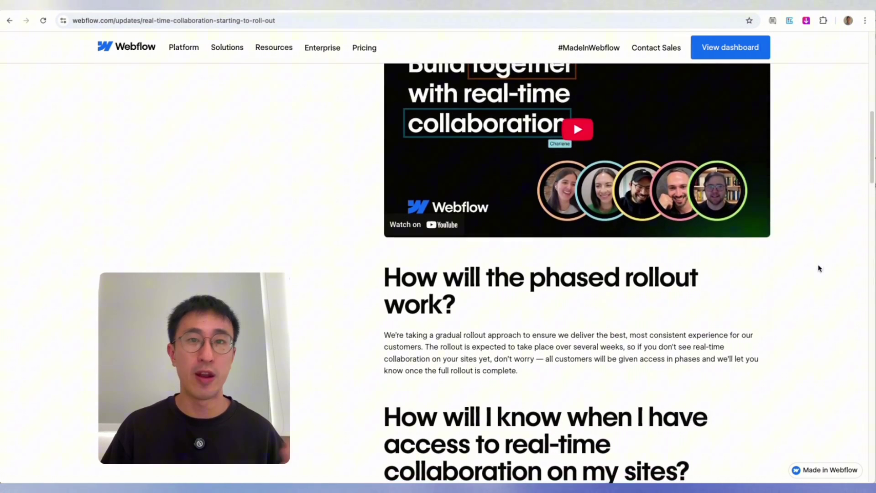
scroll(819, 269, down, 7)
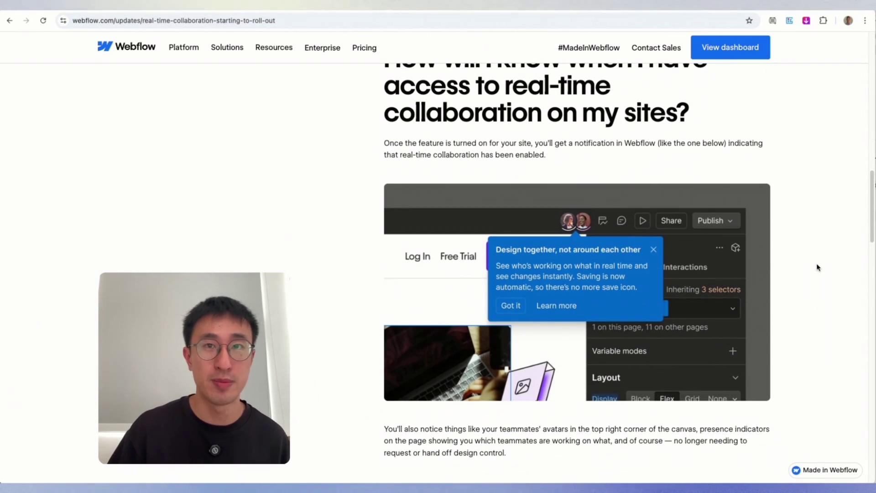
scroll(818, 267, down, 2)
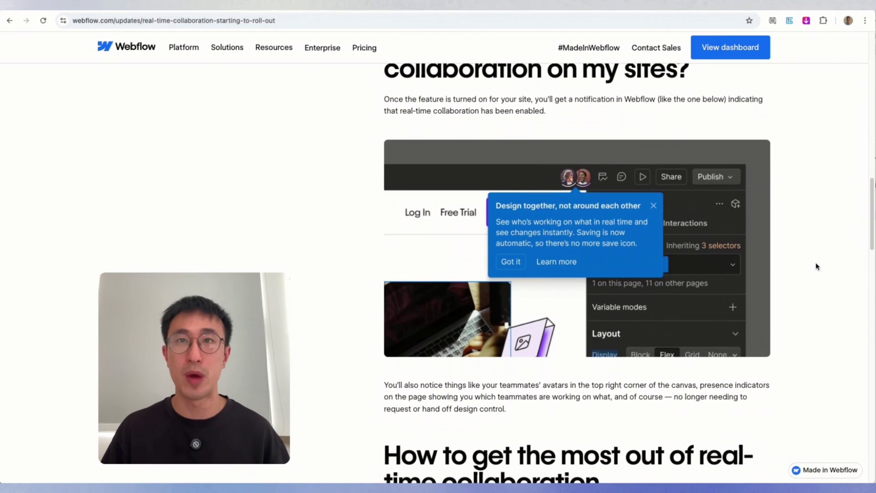
scroll(817, 267, down, 1)
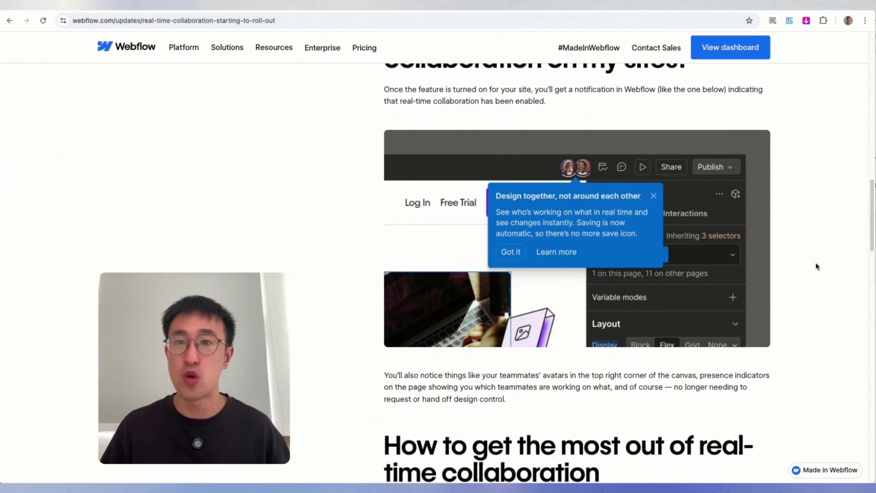
scroll(817, 266, down, 2)
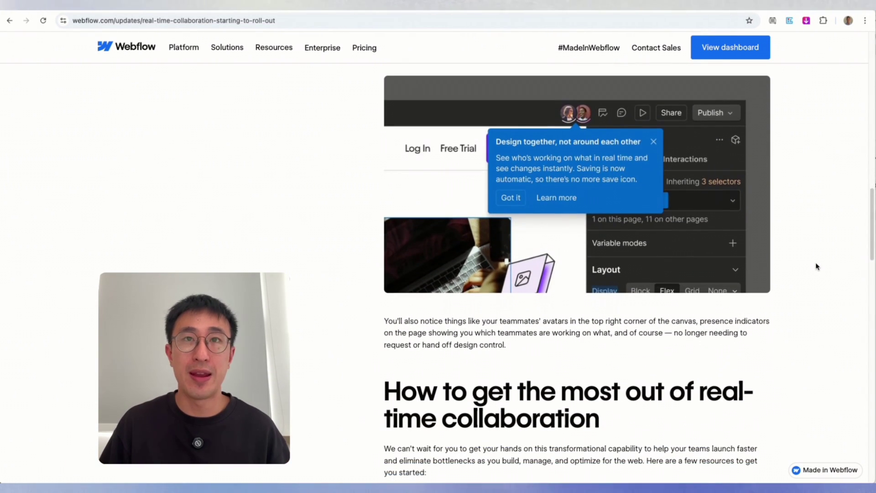
scroll(817, 266, down, 8)
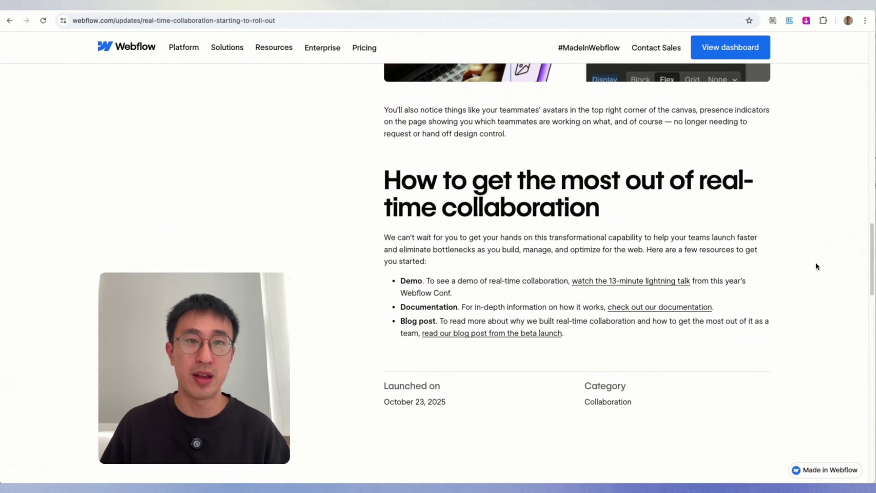